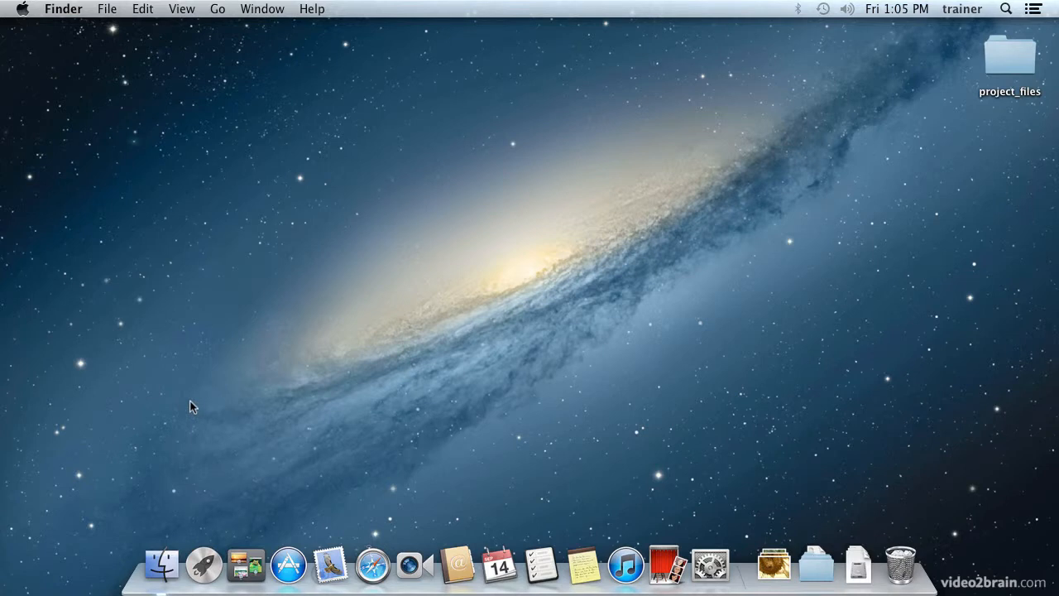
Open the Dictation & Speech system preferences and show the Dictation settings
{"action": "left_click", "coordinate": [22, 9]}
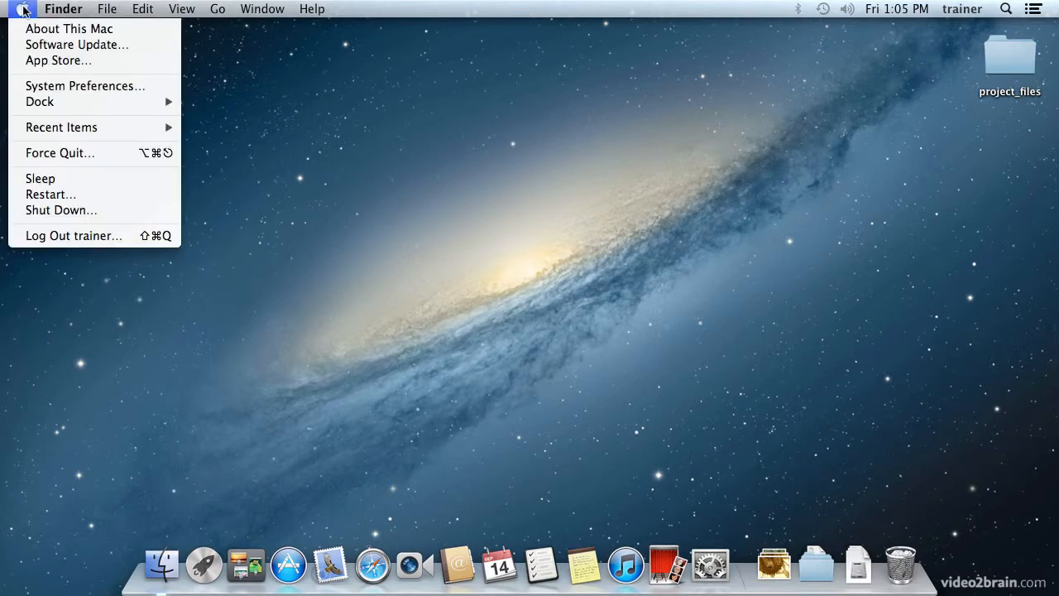
{"action": "left_click", "coordinate": [41, 87]}
{"action": "left_click", "coordinate": [478, 396]}
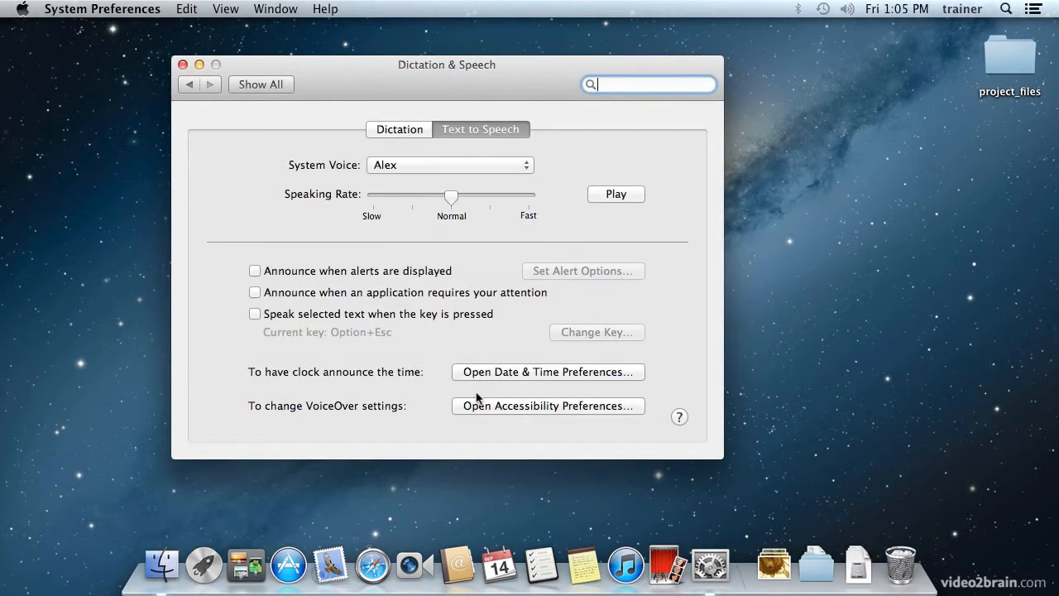
{"action": "left_click_drag", "start_coordinate": [362, 82], "coordinate": [442, 116]}
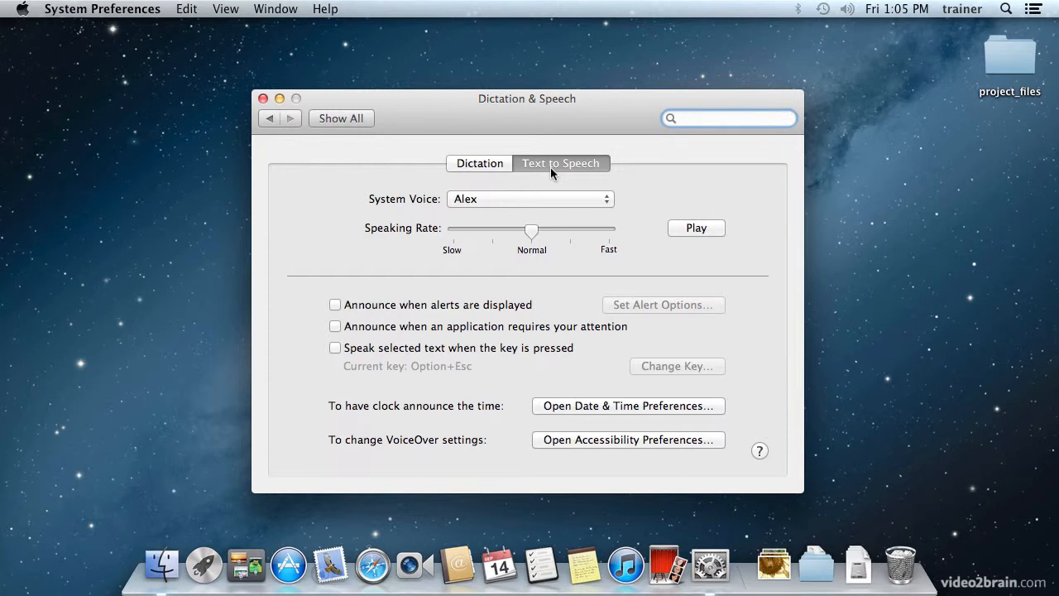
{"action": "left_click", "coordinate": [473, 166]}
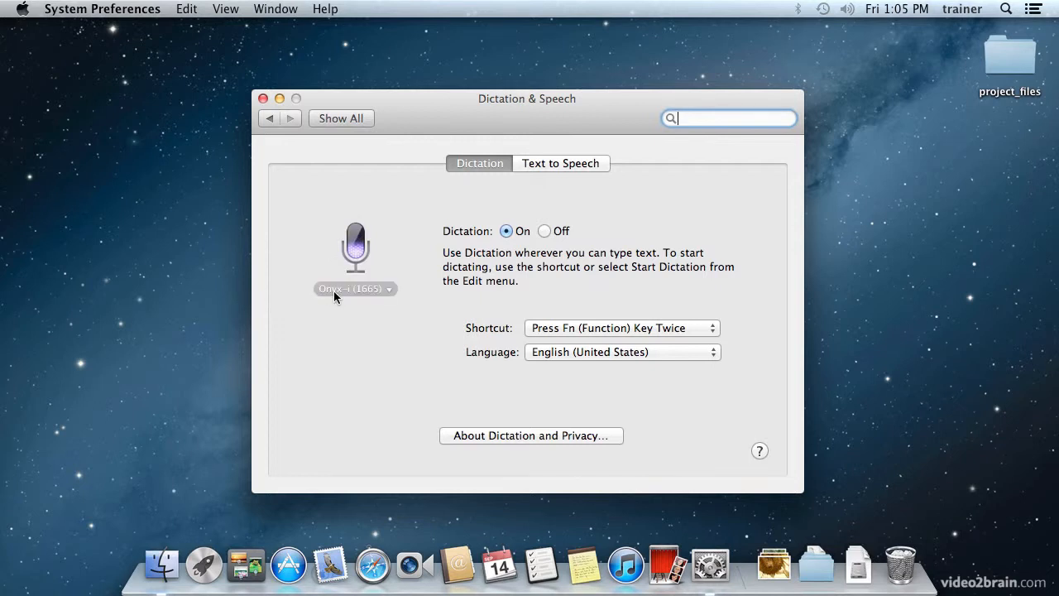
Set the dictation microphone to Onyx-i (1665) and review the available dictation shortcuts without changing the current one
{"action": "left_click", "coordinate": [390, 288]}
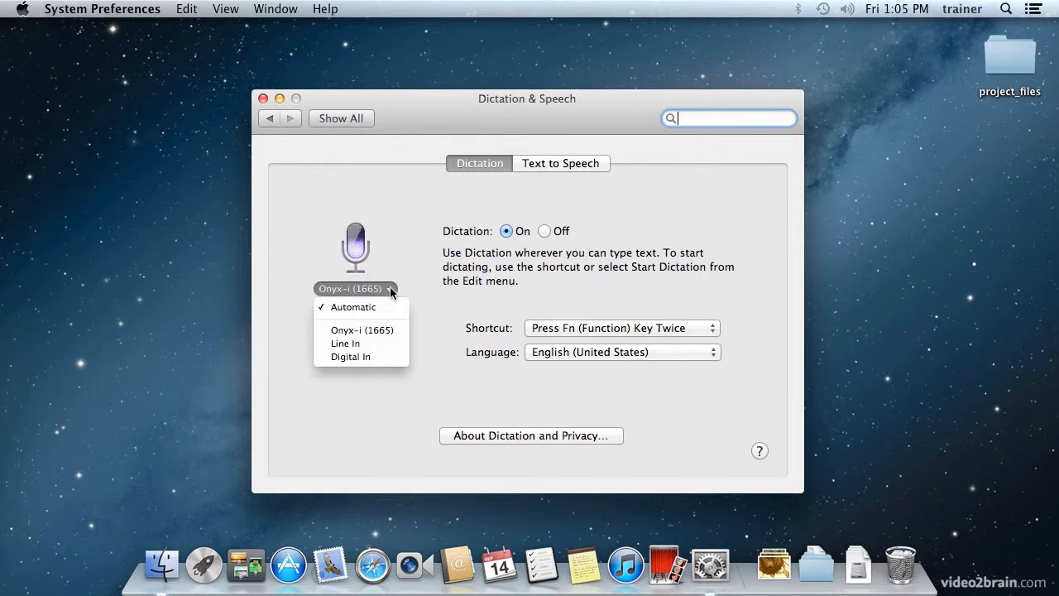
{"action": "left_click", "coordinate": [383, 333]}
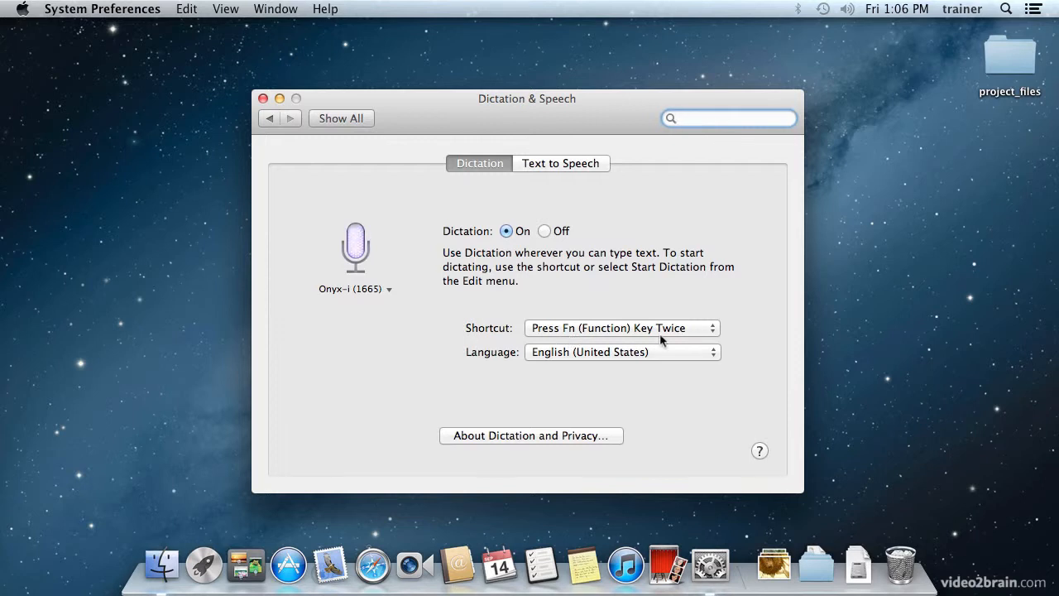
{"action": "left_click", "coordinate": [710, 330]}
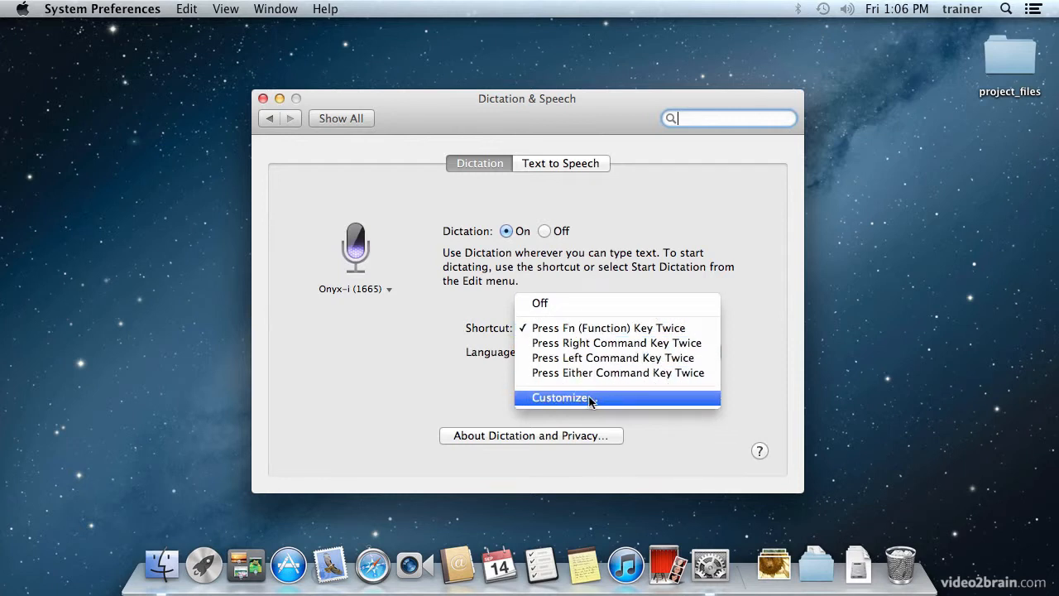
{"action": "left_click", "coordinate": [453, 350]}
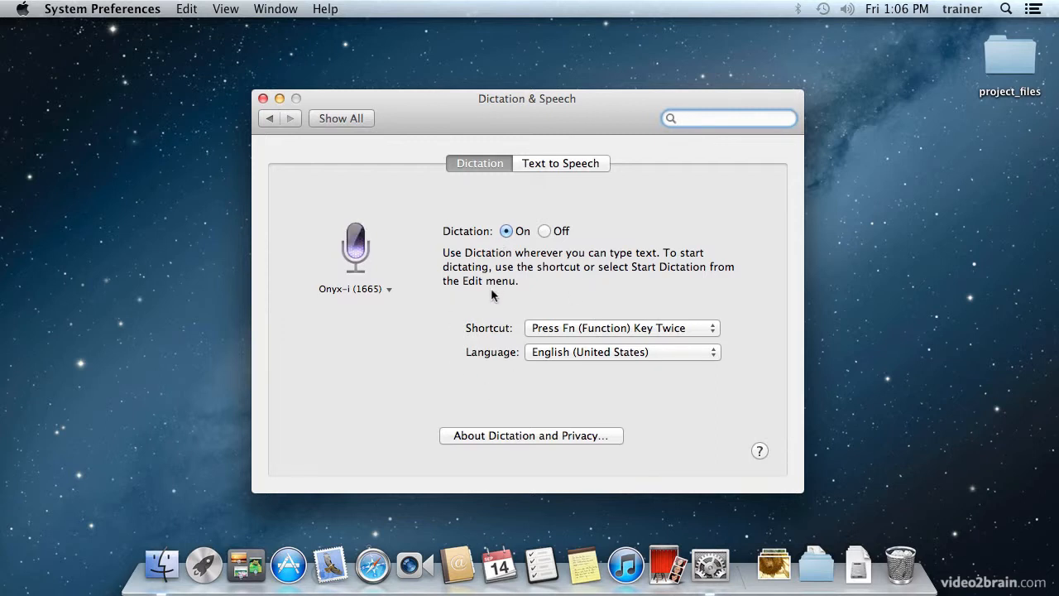
Preview the Kathy, Vicki and Victoria system voices in the Text to Speech settings, ending with a preview of Alex
{"action": "left_click", "coordinate": [552, 165]}
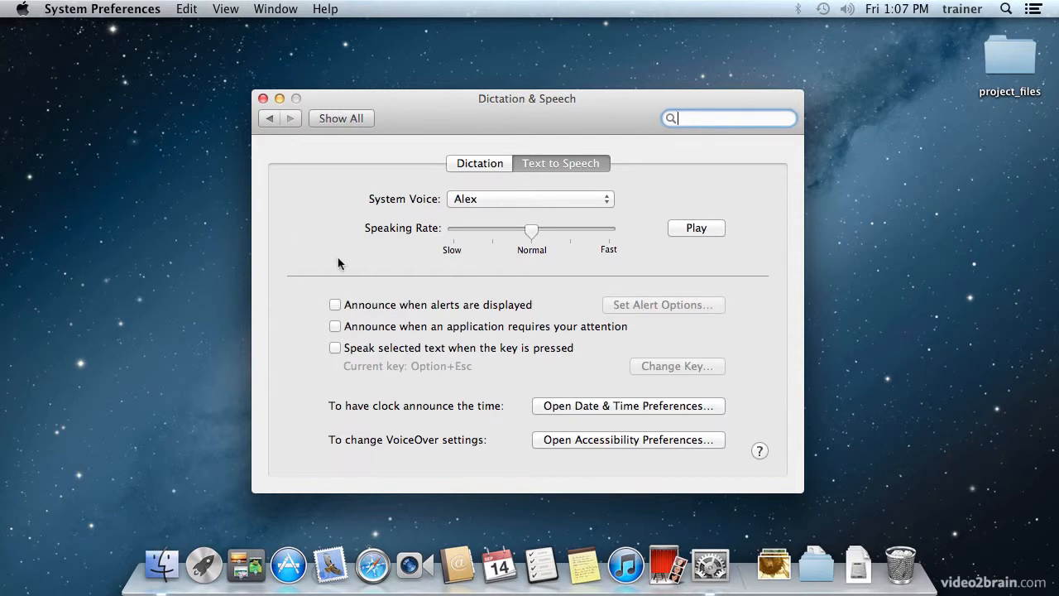
{"action": "left_click", "coordinate": [562, 202]}
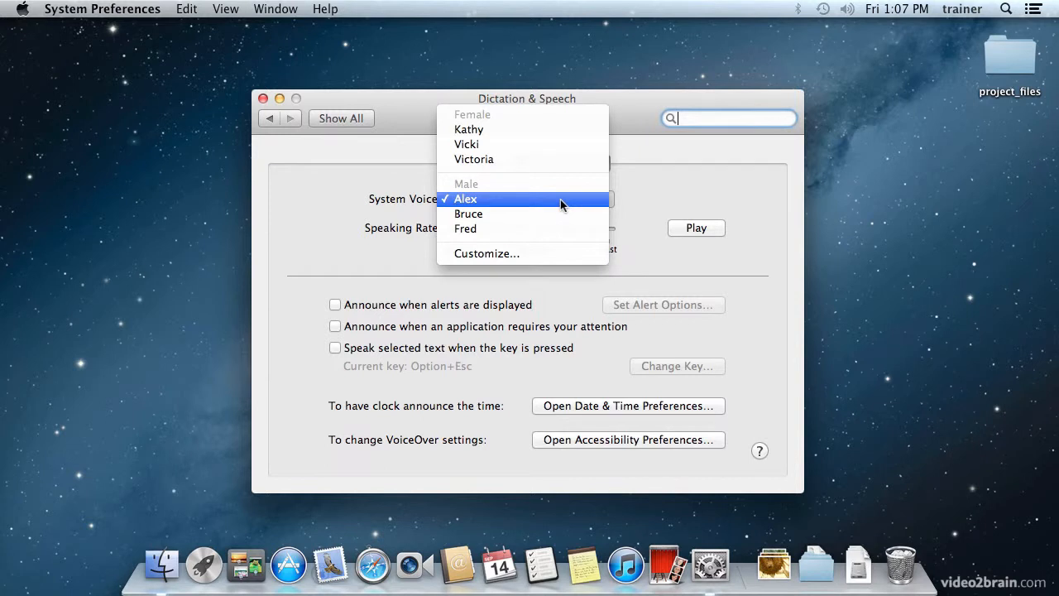
{"action": "left_click", "coordinate": [521, 128]}
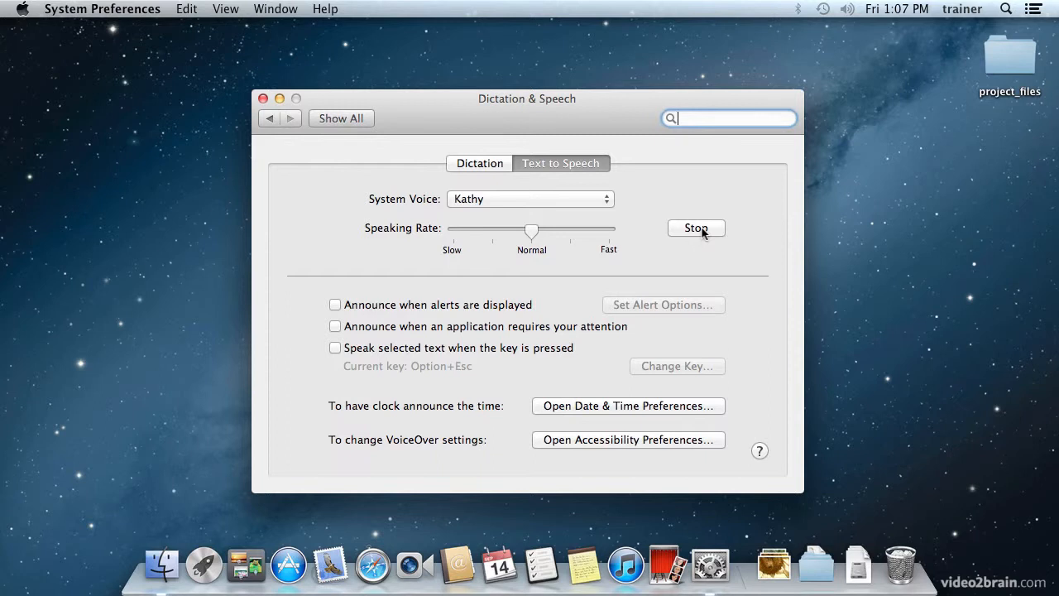
{"action": "left_click", "coordinate": [575, 201]}
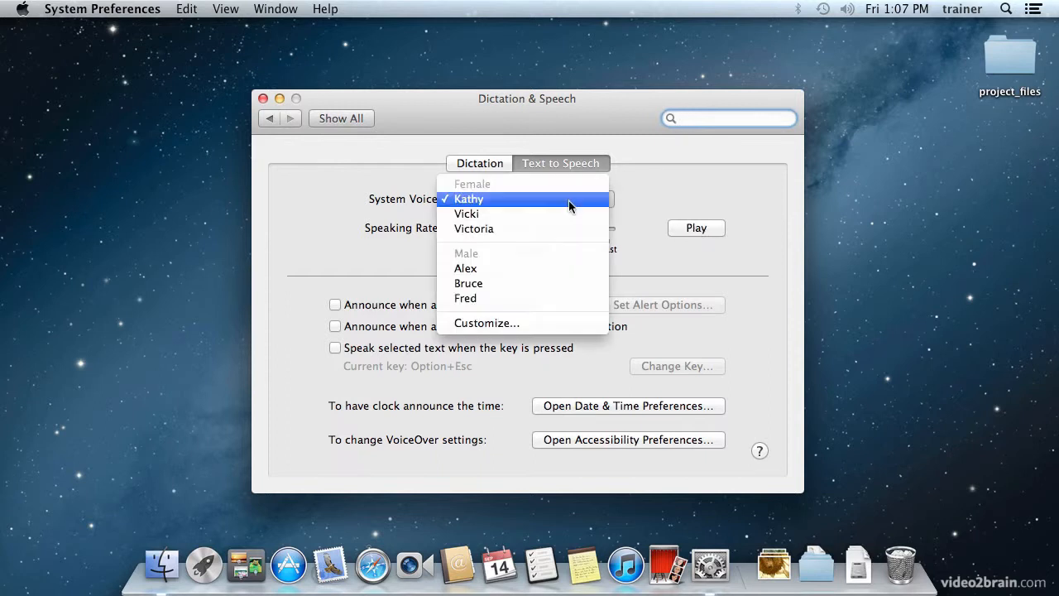
{"action": "left_click", "coordinate": [568, 215]}
{"action": "left_click", "coordinate": [690, 231]}
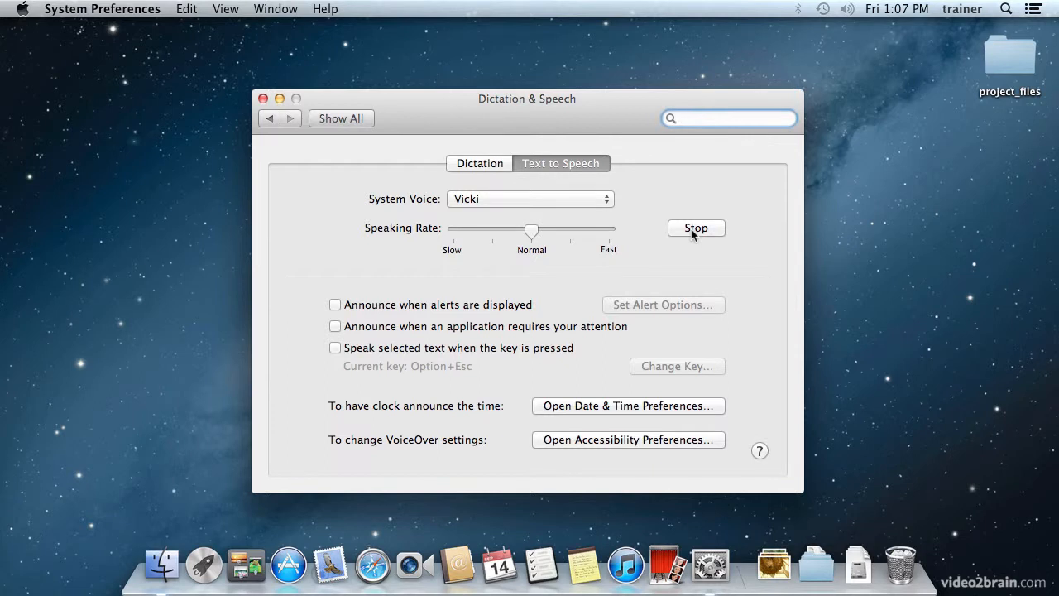
{"action": "left_click", "coordinate": [568, 201]}
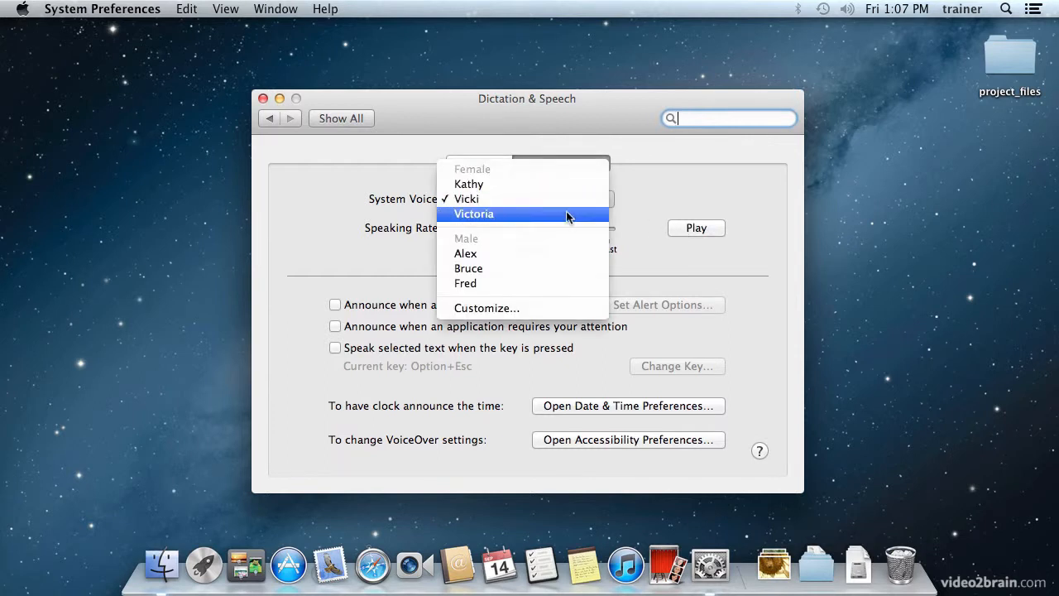
{"action": "left_click", "coordinate": [568, 214]}
{"action": "left_click", "coordinate": [696, 230]}
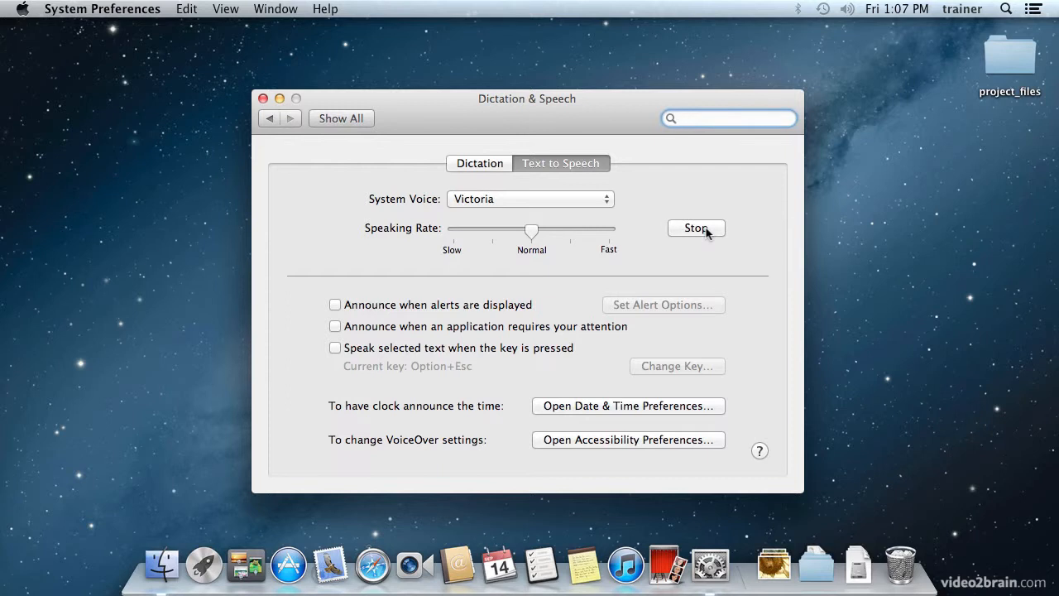
{"action": "left_click", "coordinate": [540, 199]}
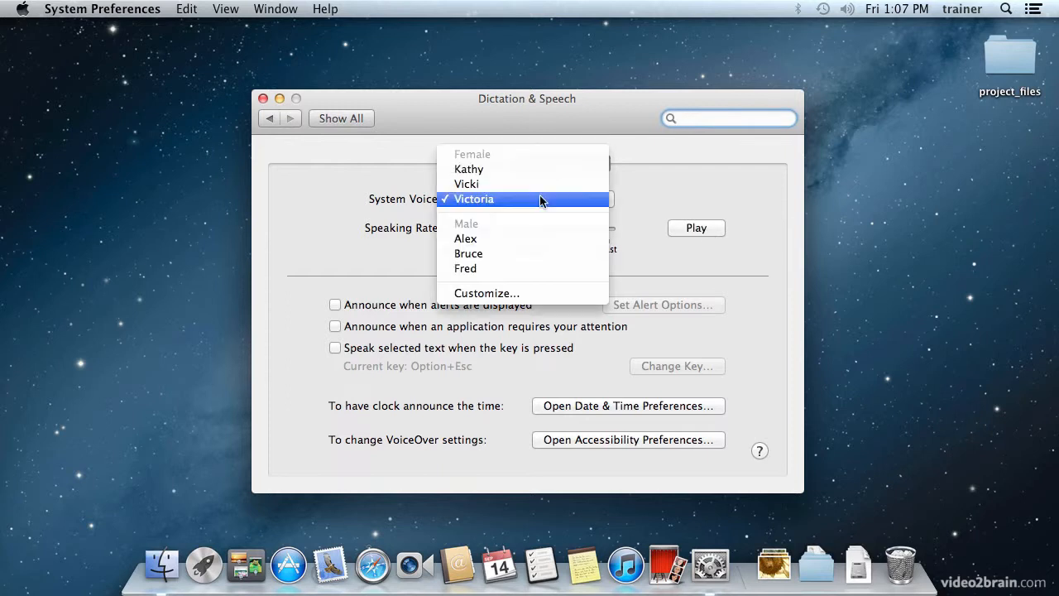
{"action": "left_click", "coordinate": [538, 239]}
{"action": "left_click", "coordinate": [701, 231]}
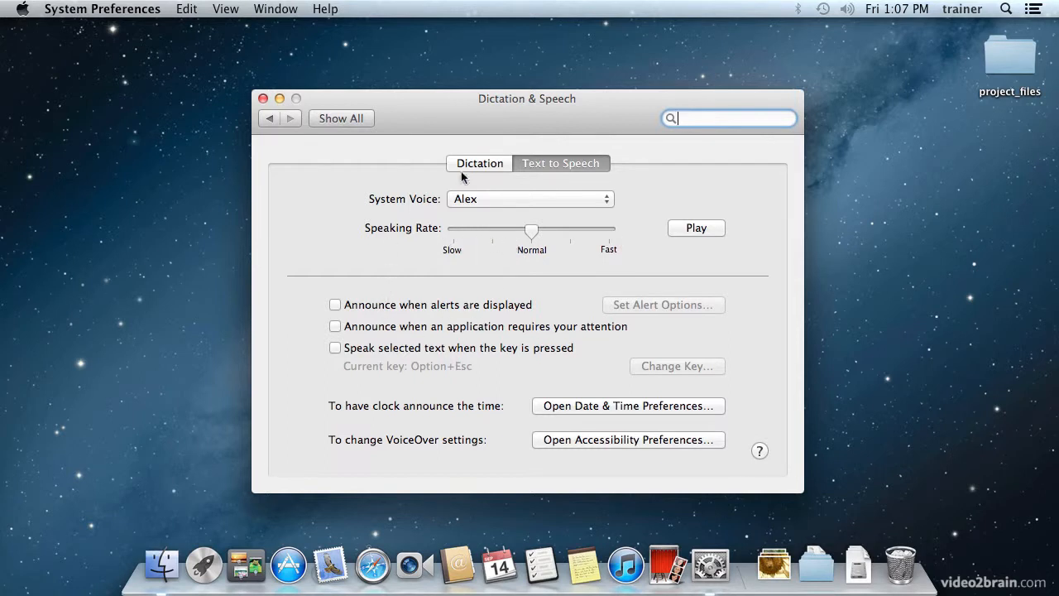
Try out the alert announcement and its options, plus the speak-selected-text setting, leaving both turned off
{"action": "left_click", "coordinate": [336, 306]}
{"action": "left_click", "coordinate": [681, 303]}
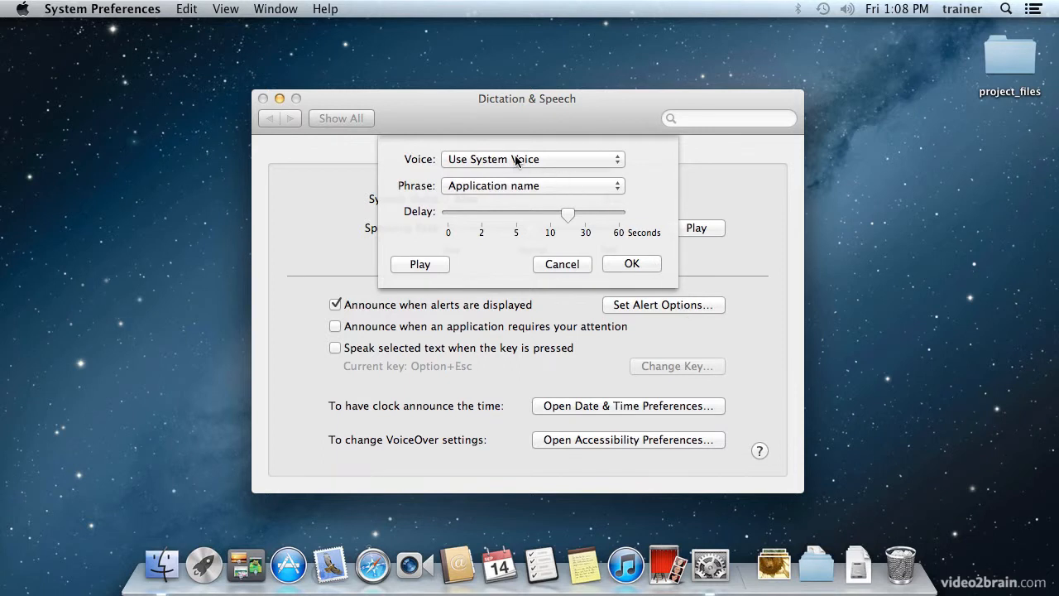
{"action": "left_click", "coordinate": [568, 260]}
{"action": "left_click", "coordinate": [336, 306]}
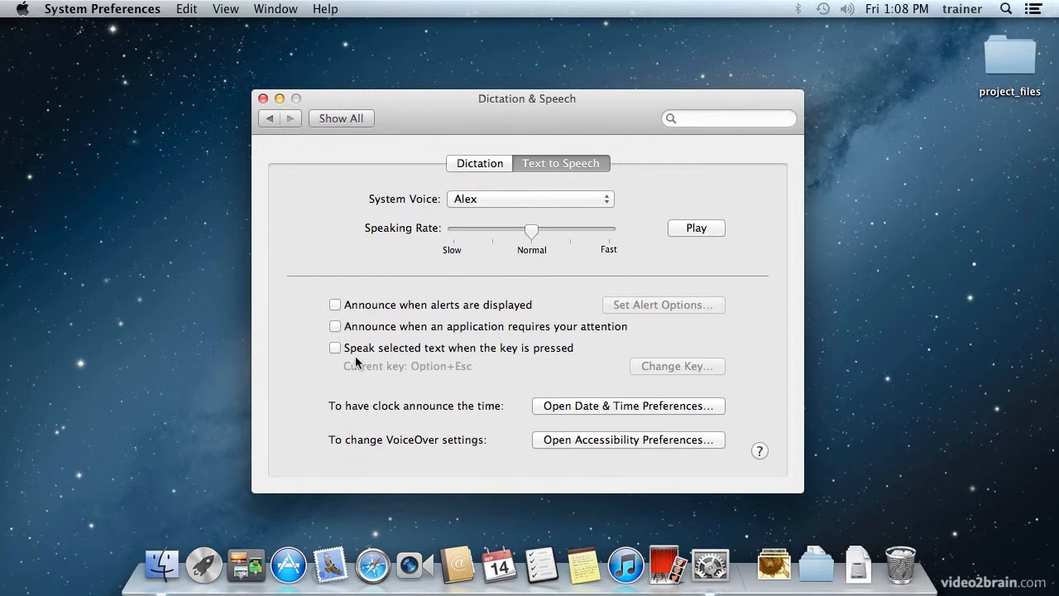
{"action": "left_click", "coordinate": [334, 349]}
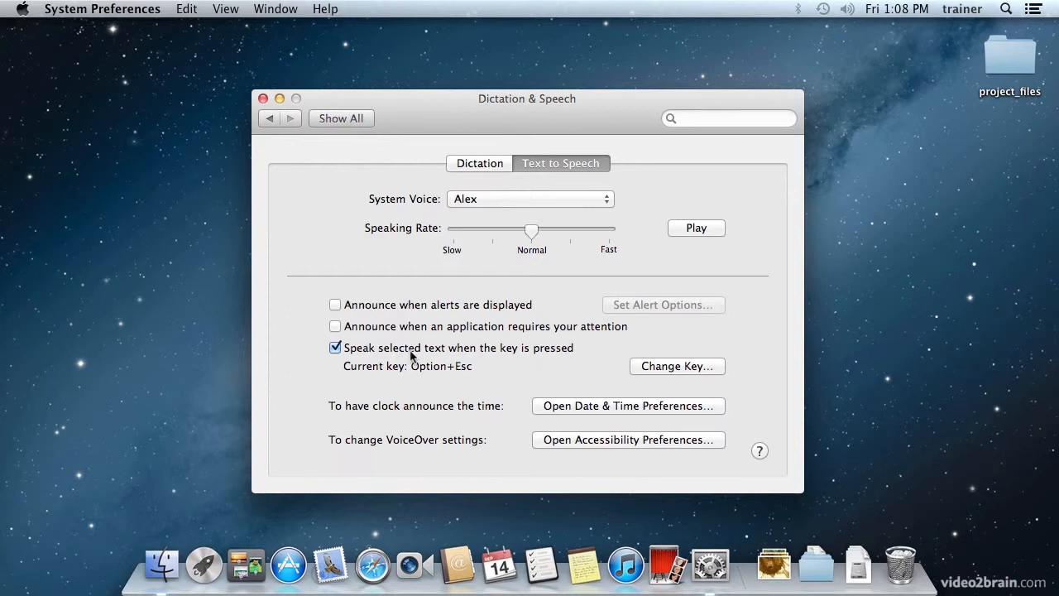
{"action": "left_click", "coordinate": [335, 348]}
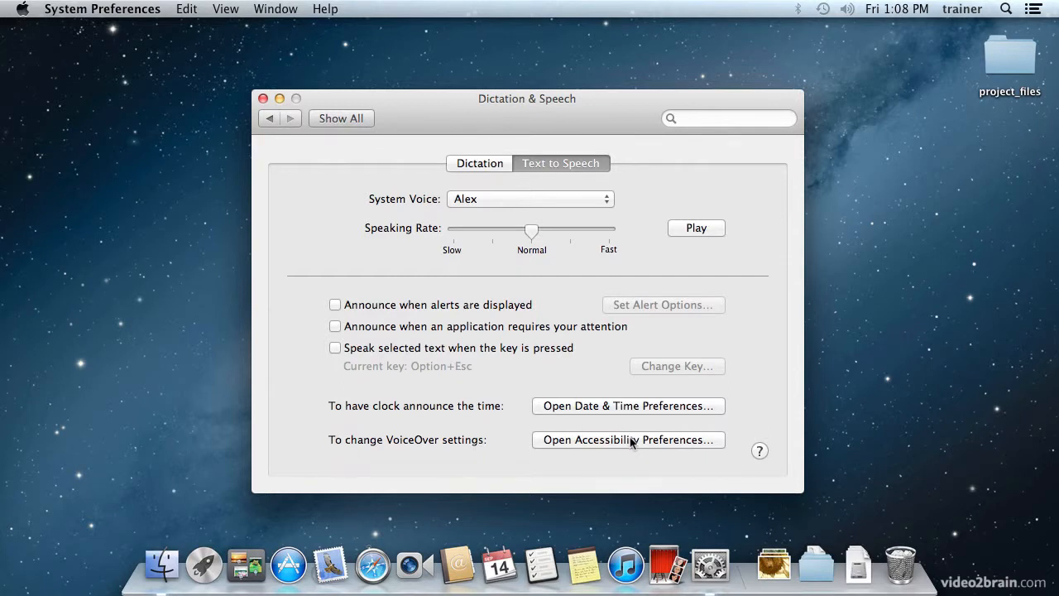
Close the preferences, switch to Mail and start a new message in a widened window
{"action": "left_click", "coordinate": [263, 99]}
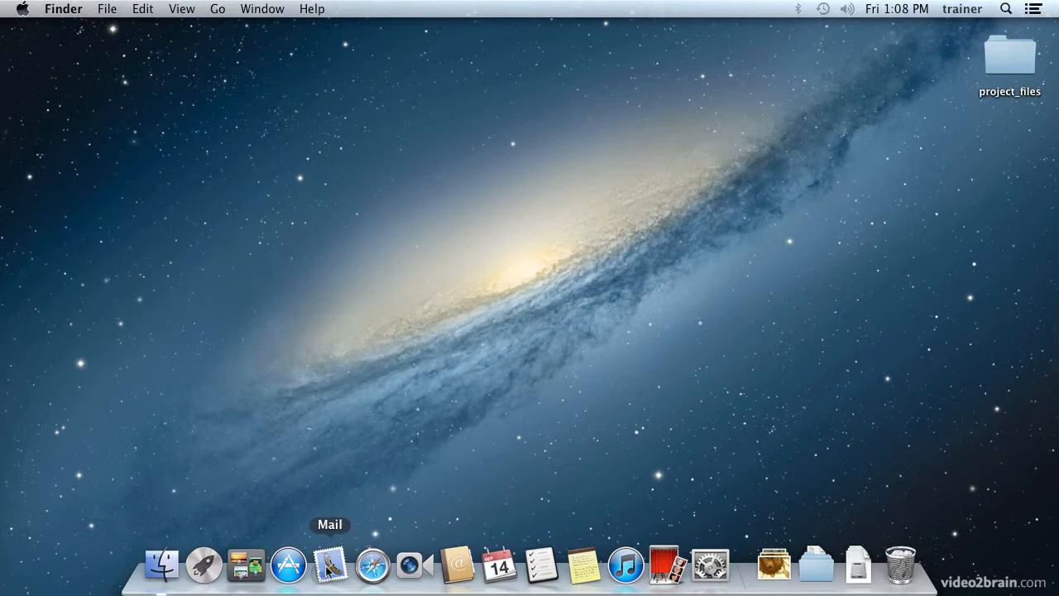
{"action": "left_click", "coordinate": [328, 568]}
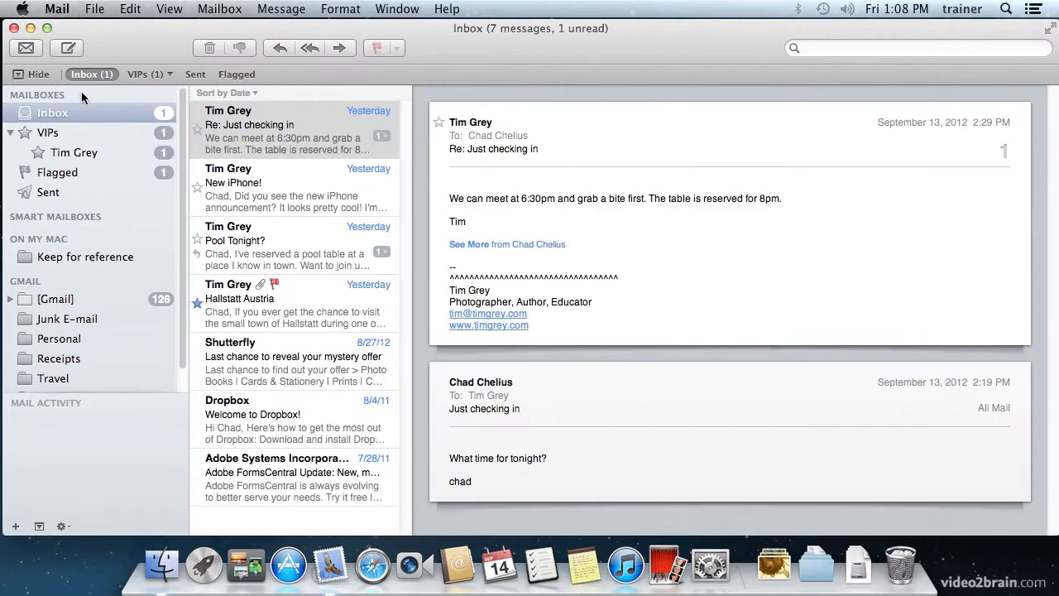
{"action": "left_click", "coordinate": [70, 46]}
{"action": "left_click_drag", "start_coordinate": [439, 32], "coordinate": [247, 50]}
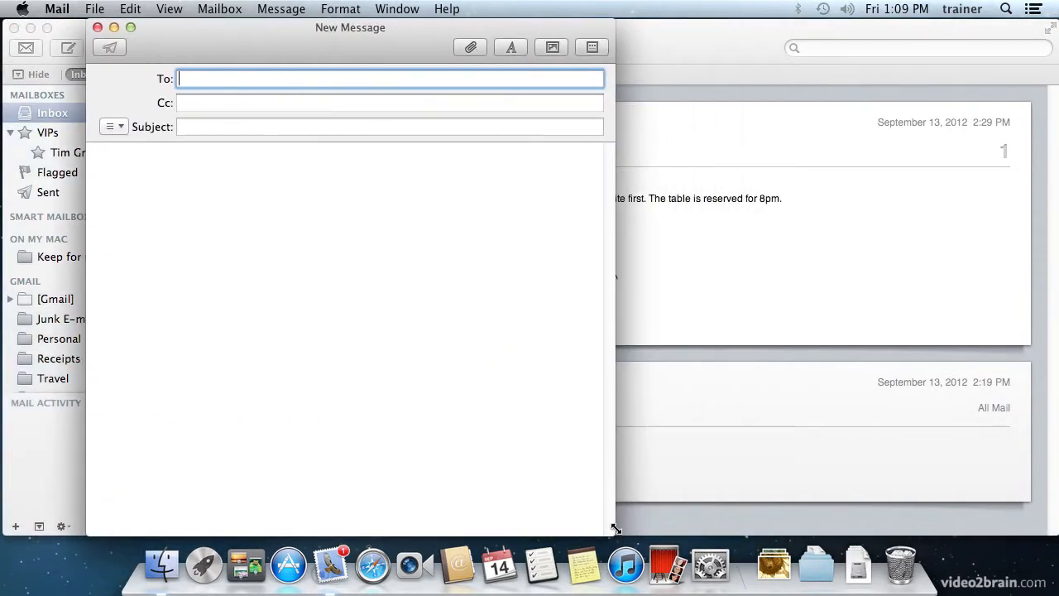
{"action": "left_click_drag", "start_coordinate": [615, 530], "coordinate": [862, 528]}
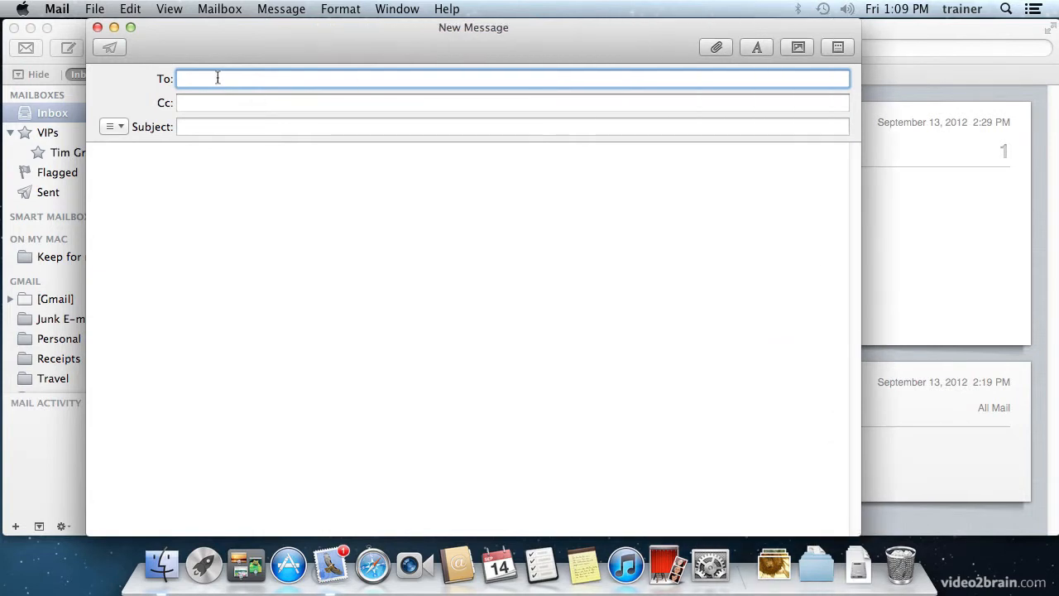
Enter the recipient's e-mail address and set the message subject to "Today's Meeting"
{"action": "type", "text": "mary@example.com"}
{"action": "key", "text": "Tab"}
{"action": "key", "text": "Tab"}
{"action": "type", "text": "Today's Meeting"}
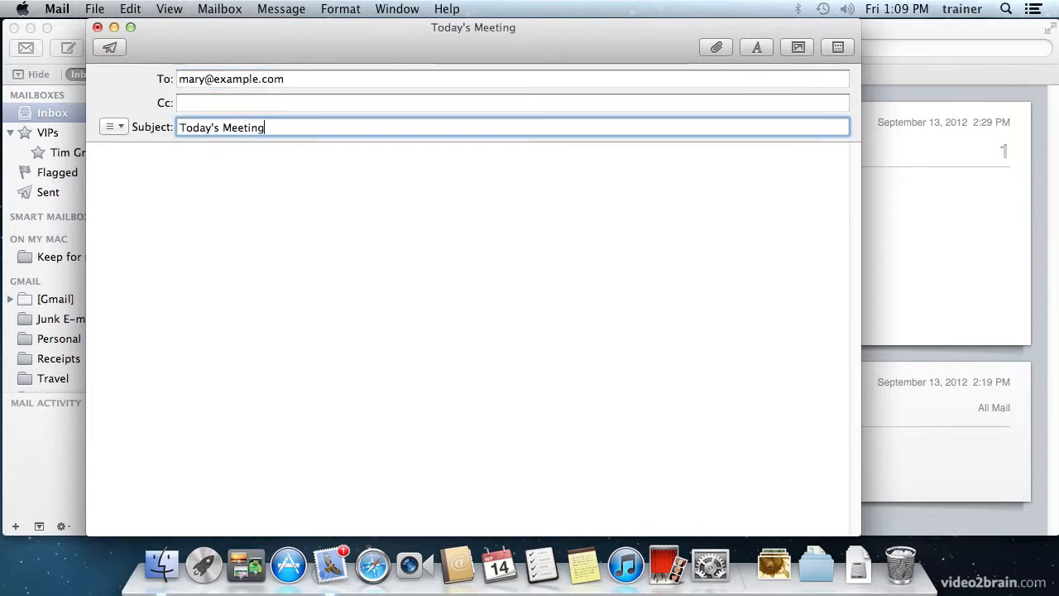
{"action": "key", "text": "Tab"}
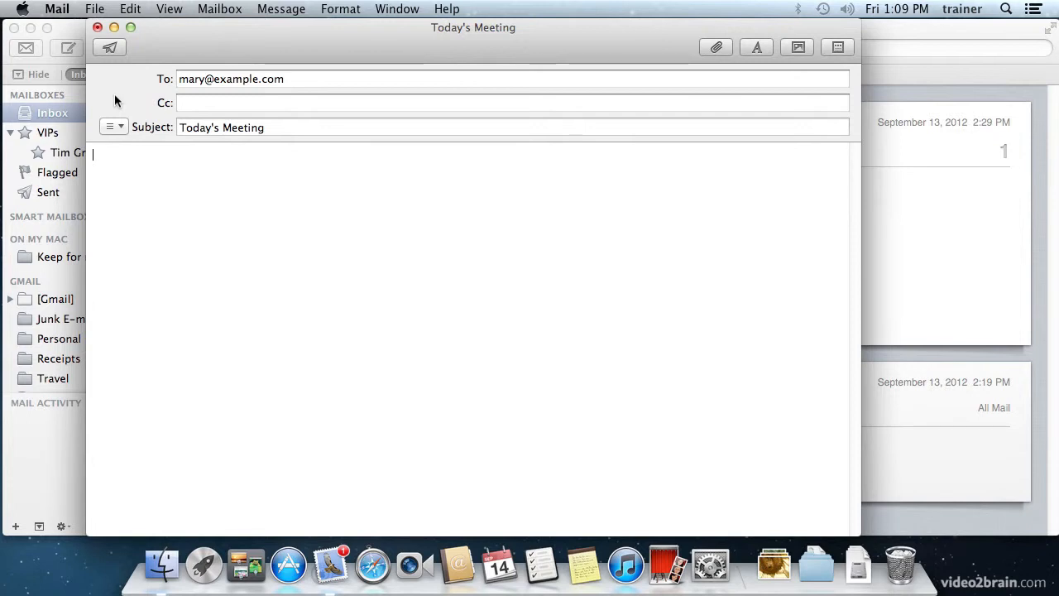
Dictate the message body thanking the recipient for the training meeting and promising a report by email within the week
{"action": "key", "text": "fn"}
{"action": "key", "text": "fn"}
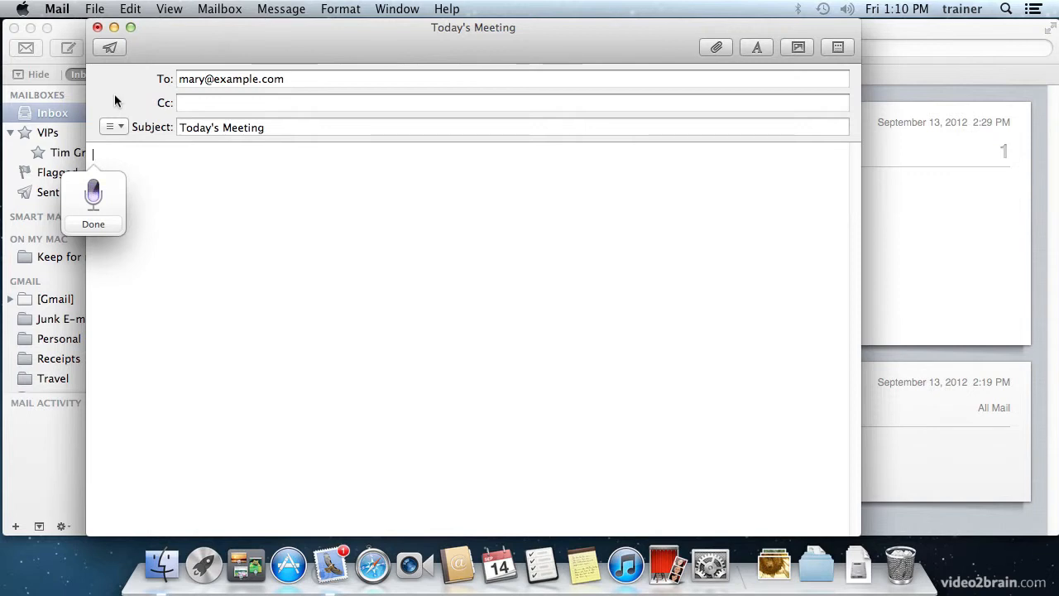
{"action": "left_click", "coordinate": [75, 224]}
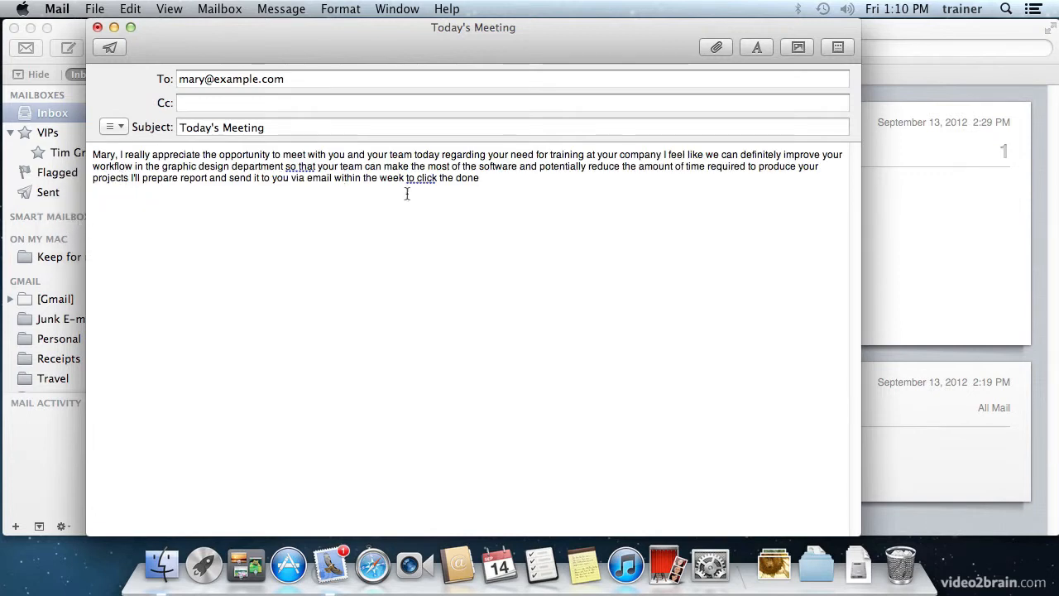
Remove the stray words "to click the done" from the message body so it ends with "within the week."
{"action": "left_click_drag", "start_coordinate": [480, 178], "coordinate": [416, 180]}
{"action": "key", "text": "BackSpace"}
{"action": "key", "text": "BackSpace"}
{"action": "key", "text": "BackSpace"}
{"action": "key", "text": "BackSpace"}
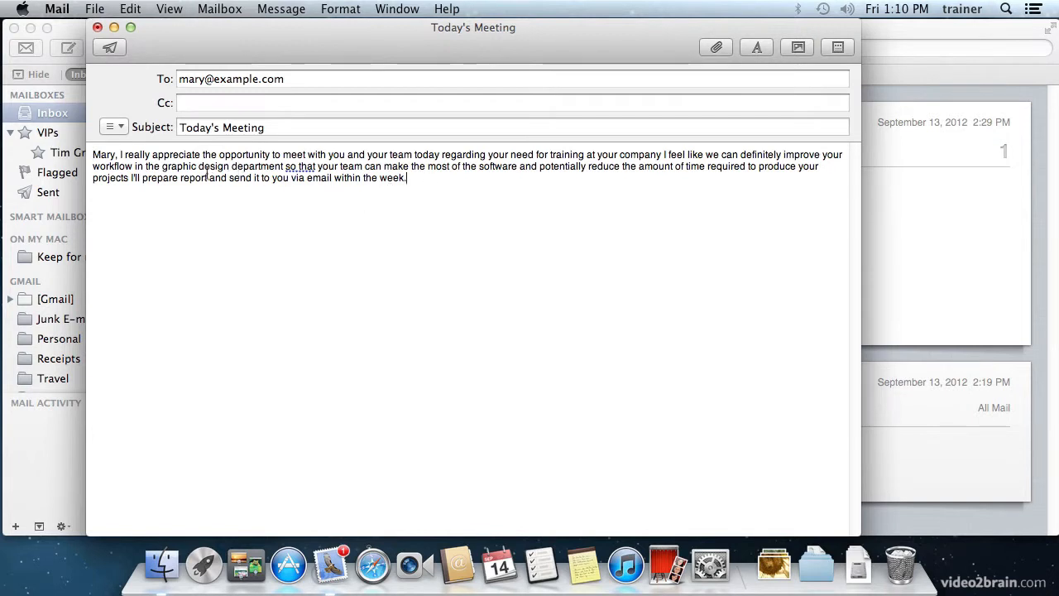
Select the entire message body and have the computer speak it aloud
{"action": "left_click_drag", "start_coordinate": [93, 154], "coordinate": [438, 249]}
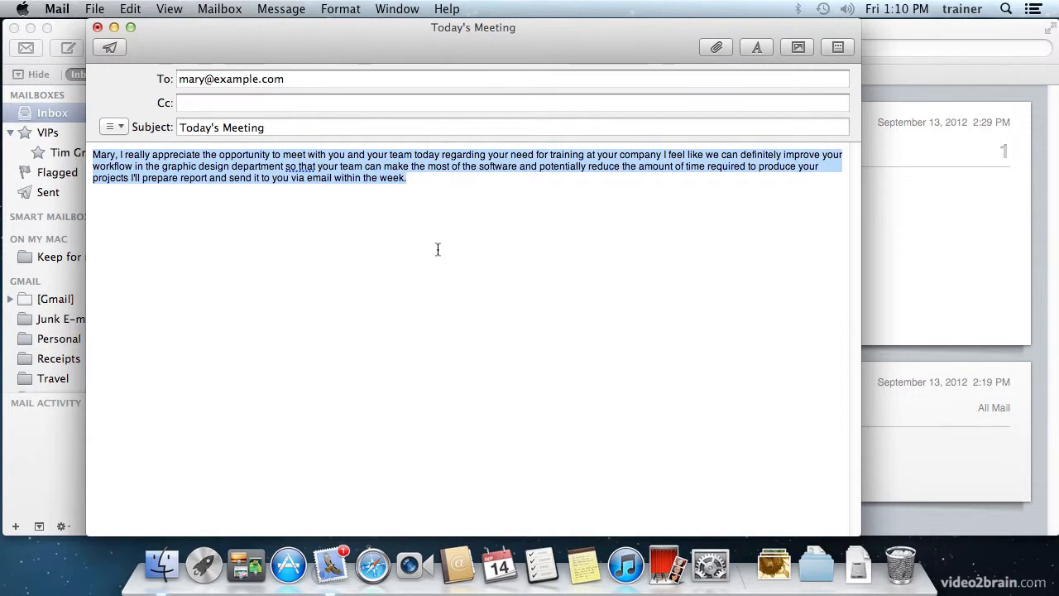
{"action": "left_click", "coordinate": [419, 178]}
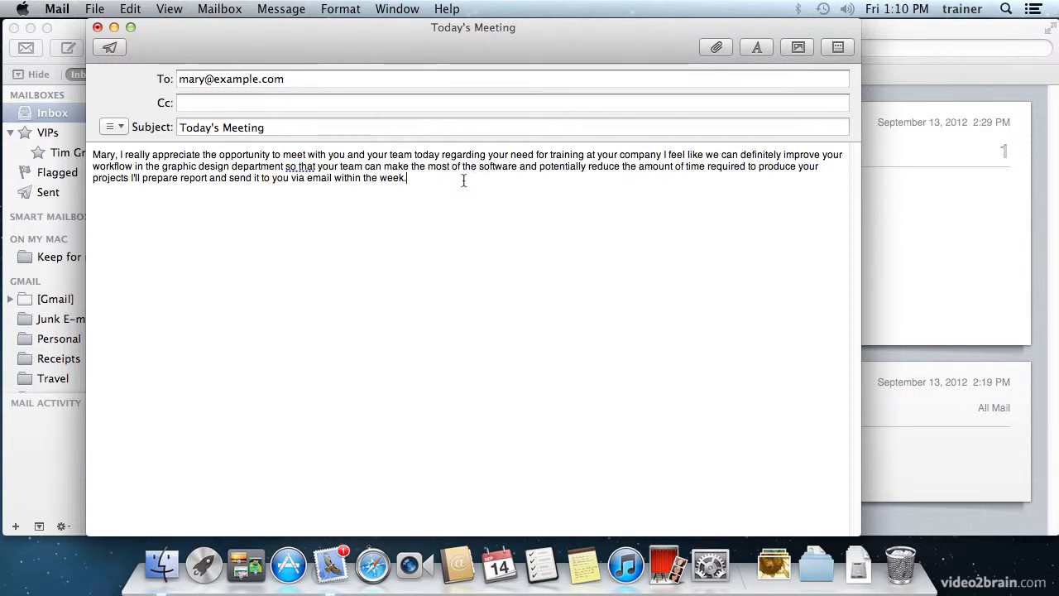
{"action": "left_click_drag", "start_coordinate": [91, 155], "coordinate": [380, 209]}
{"action": "left_click", "coordinate": [142, 7]}
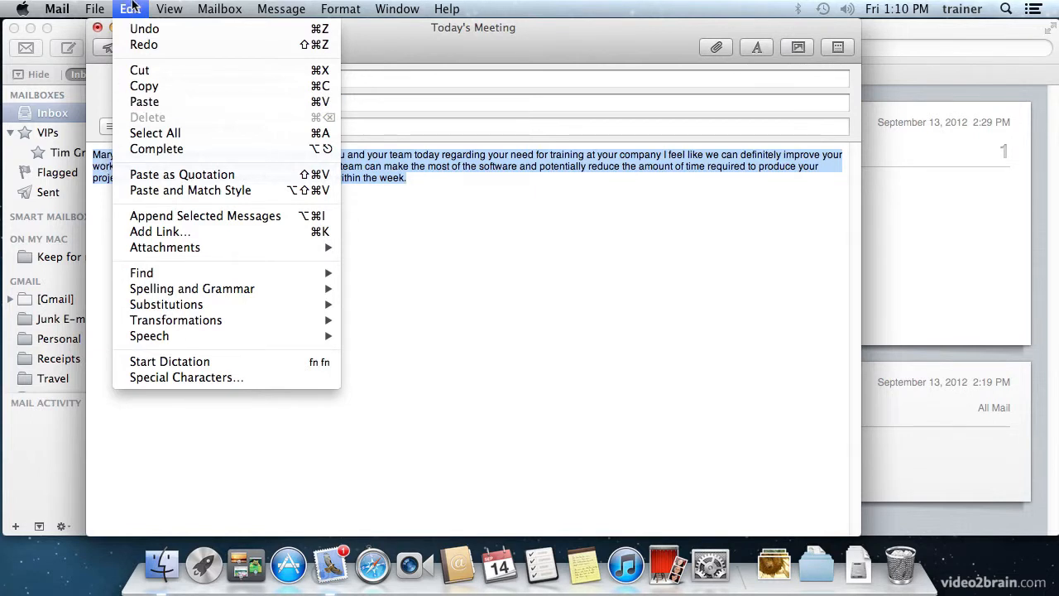
{"action": "mouse_move", "coordinate": [220, 339]}
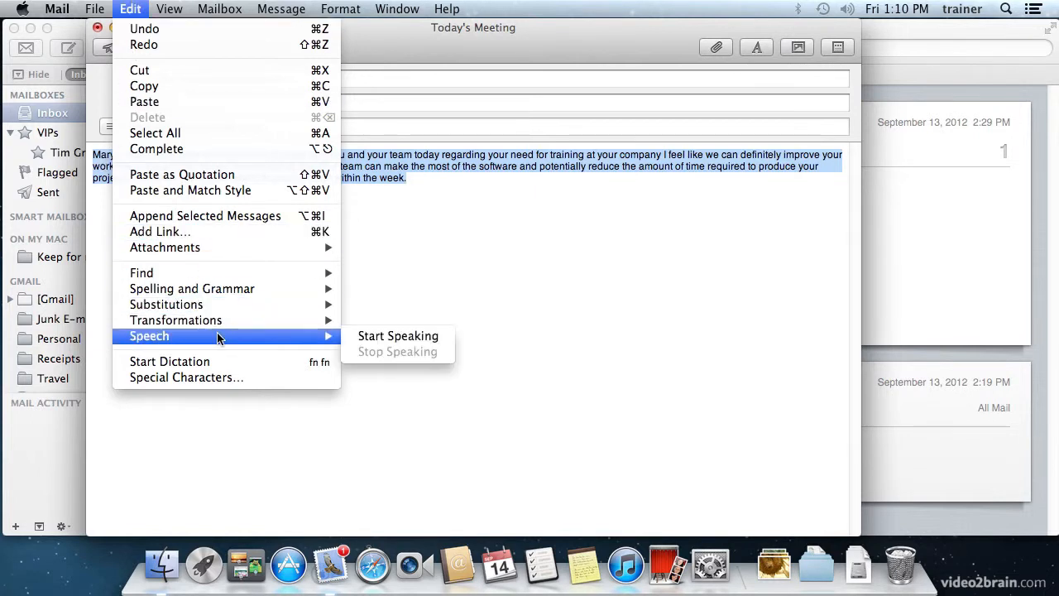
{"action": "left_click", "coordinate": [420, 337]}
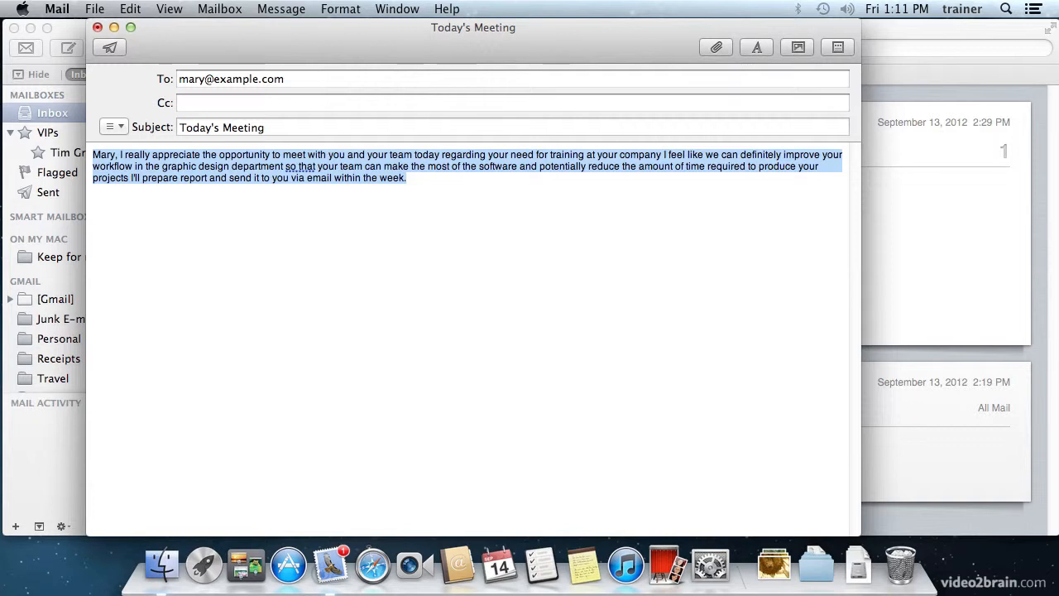
{"action": "left_click", "coordinate": [436, 193]}
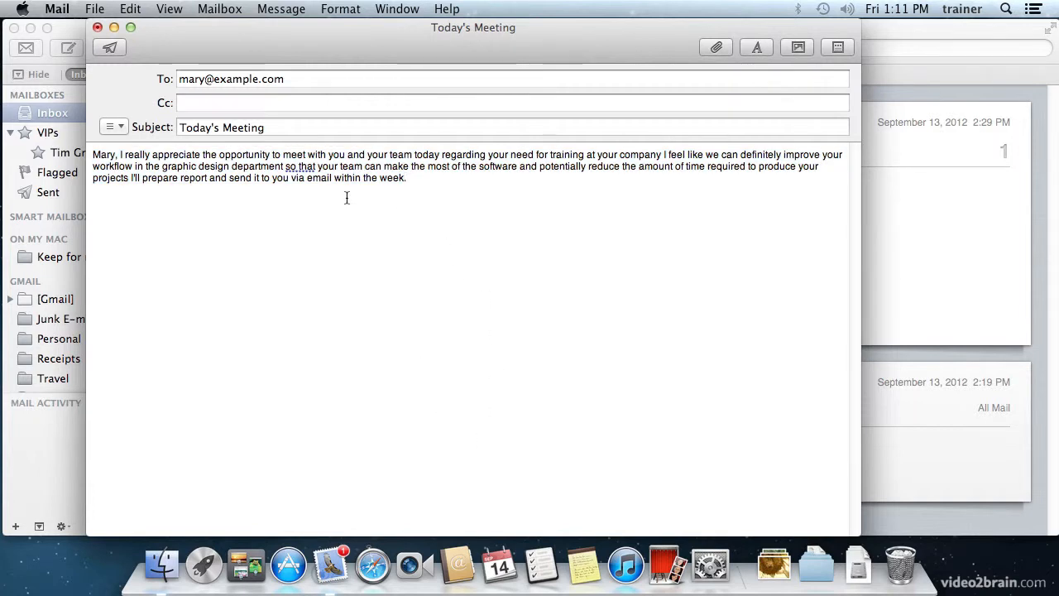
{"action": "left_click_drag", "start_coordinate": [93, 154], "coordinate": [379, 182]}
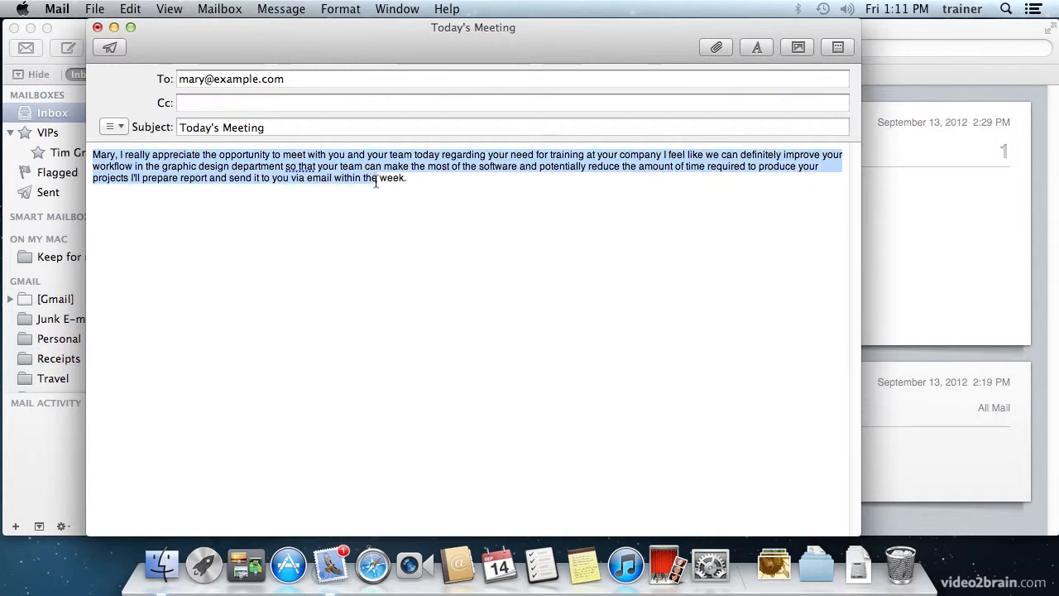
Dictate the closing sentence "Thanks for your time today." at the end of the message body
{"action": "left_click", "coordinate": [292, 203]}
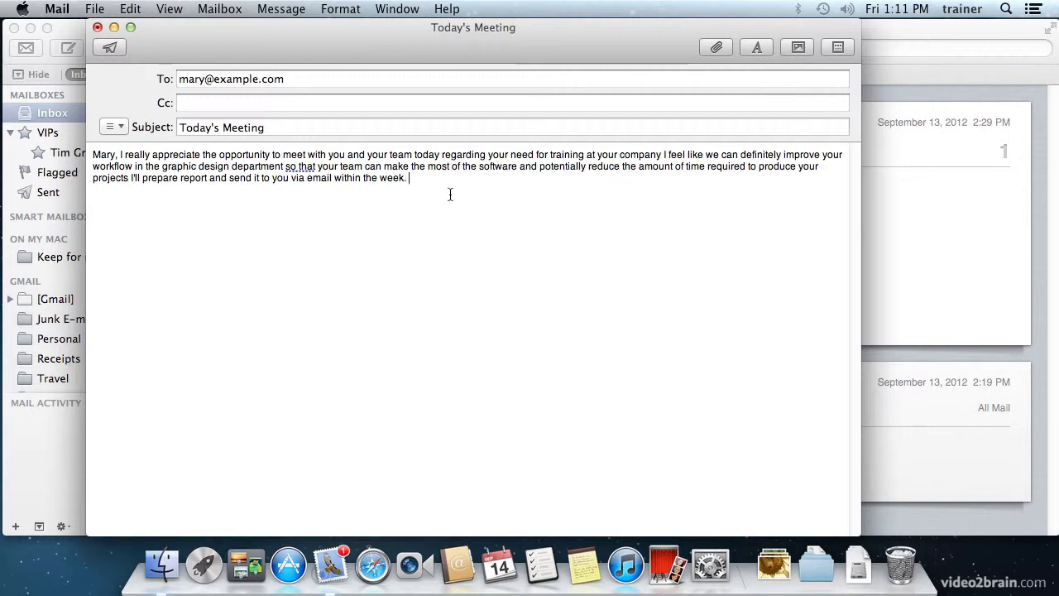
{"action": "key", "text": "fn"}
{"action": "key", "text": "fn"}
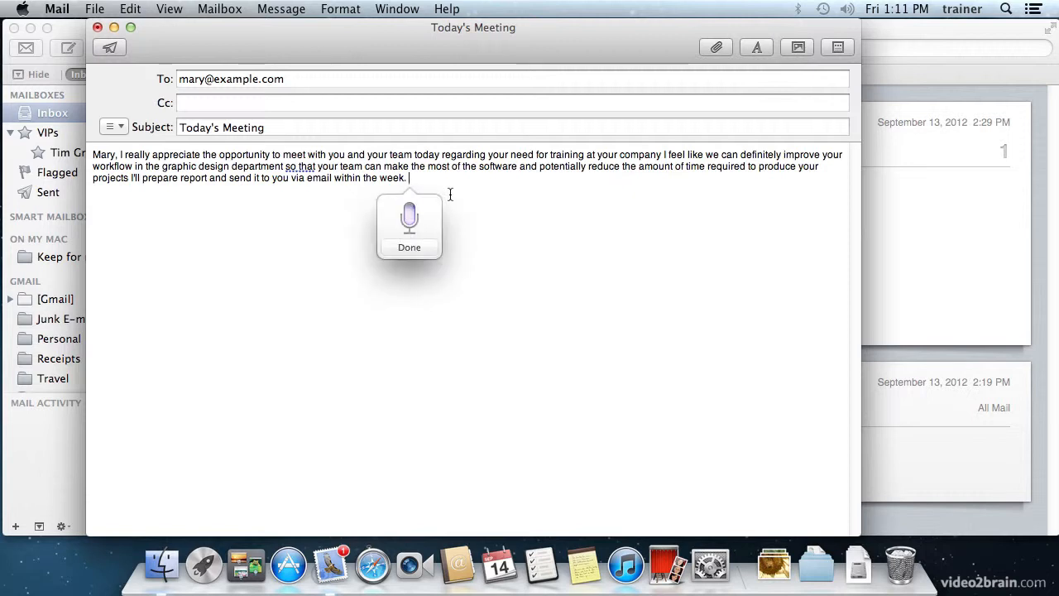
{"action": "left_click", "coordinate": [411, 247]}
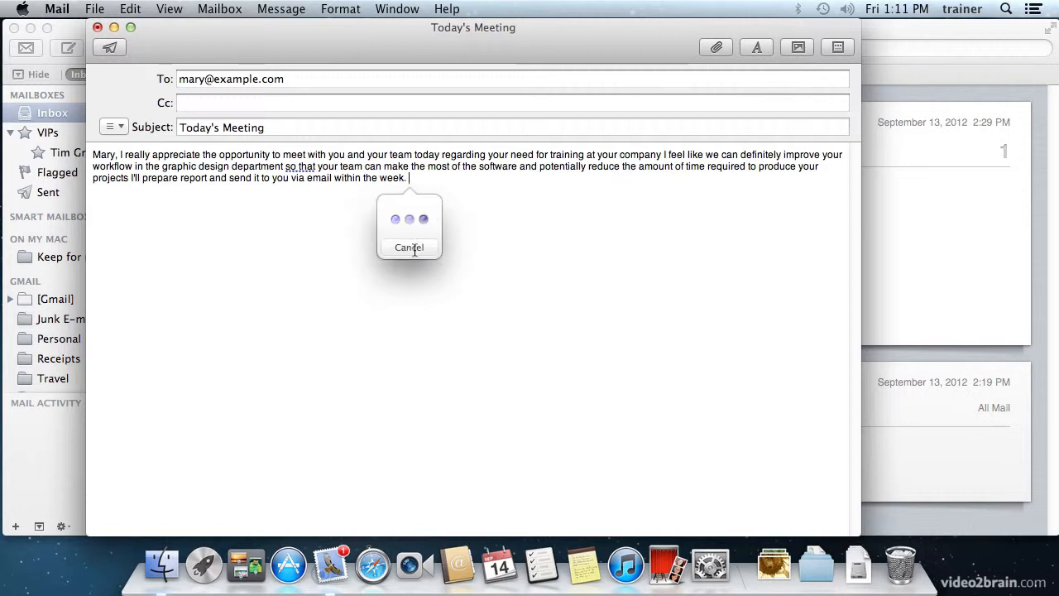
{"action": "left_click_drag", "start_coordinate": [409, 178], "coordinate": [531, 180]}
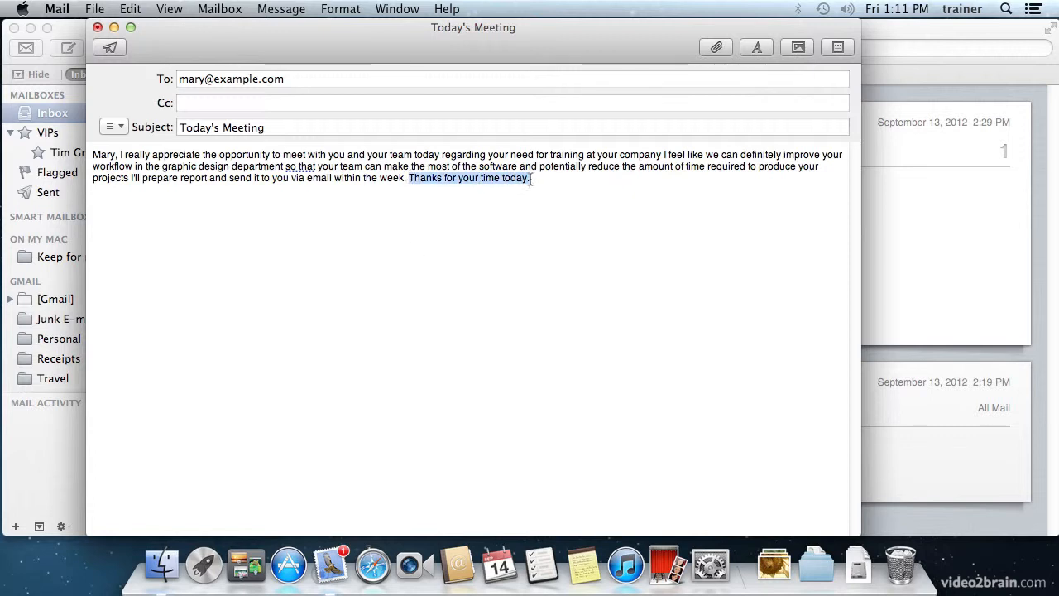
{"action": "left_click", "coordinate": [538, 186]}
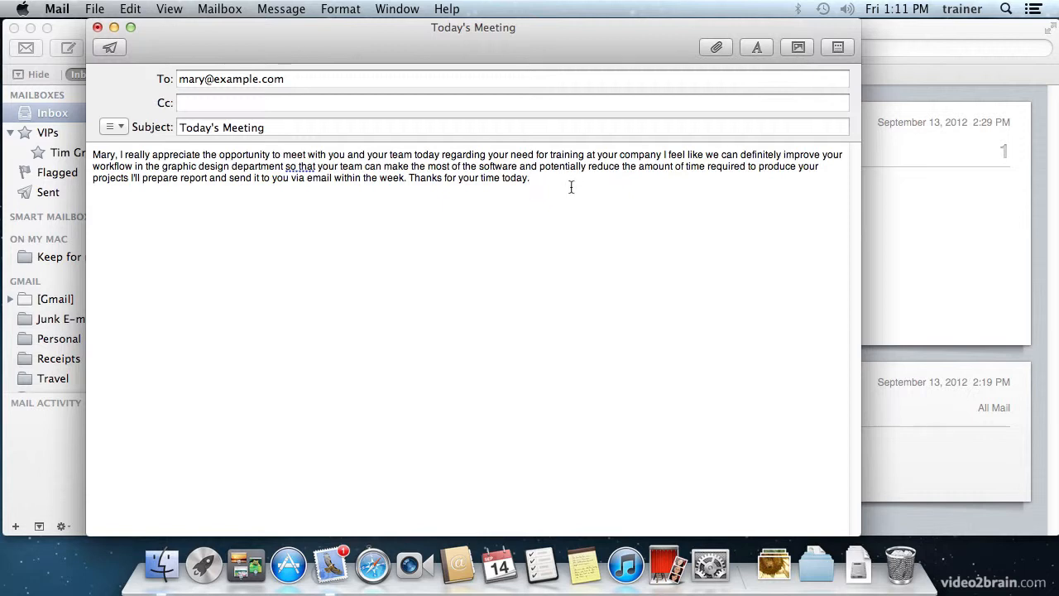
{"action": "left_click_drag", "start_coordinate": [553, 177], "coordinate": [93, 150]}
{"action": "left_click", "coordinate": [165, 177]}
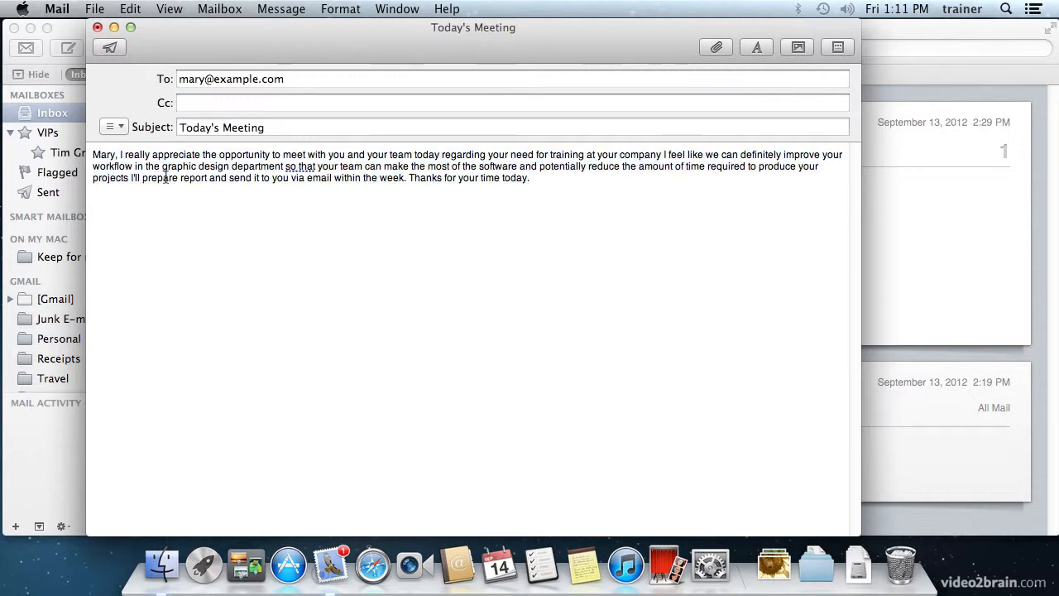